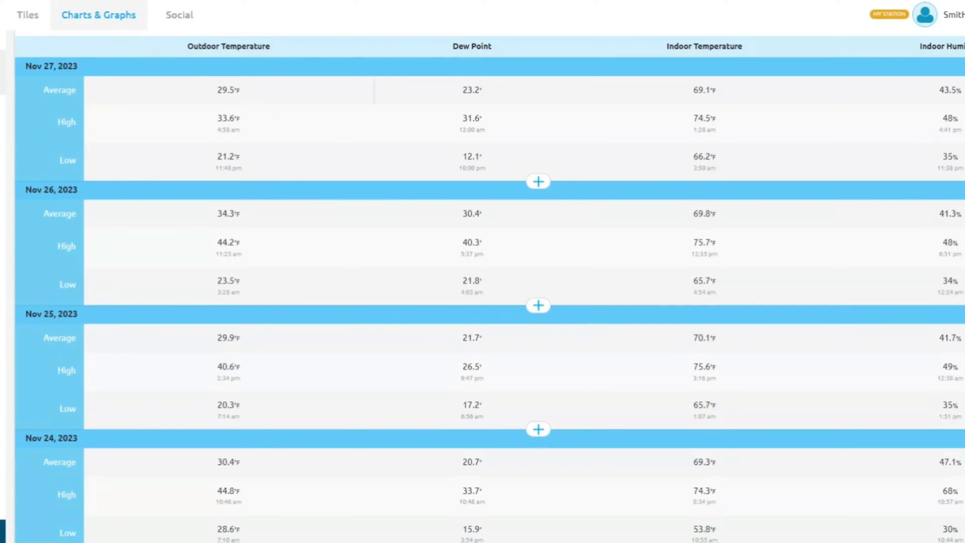
Review the station's summary and daily average, high and low readings for November 18 to 27, 2023.
{"action": "scroll", "coordinate": [308, 153], "scroll_direction": "down", "scroll_amount": 15}
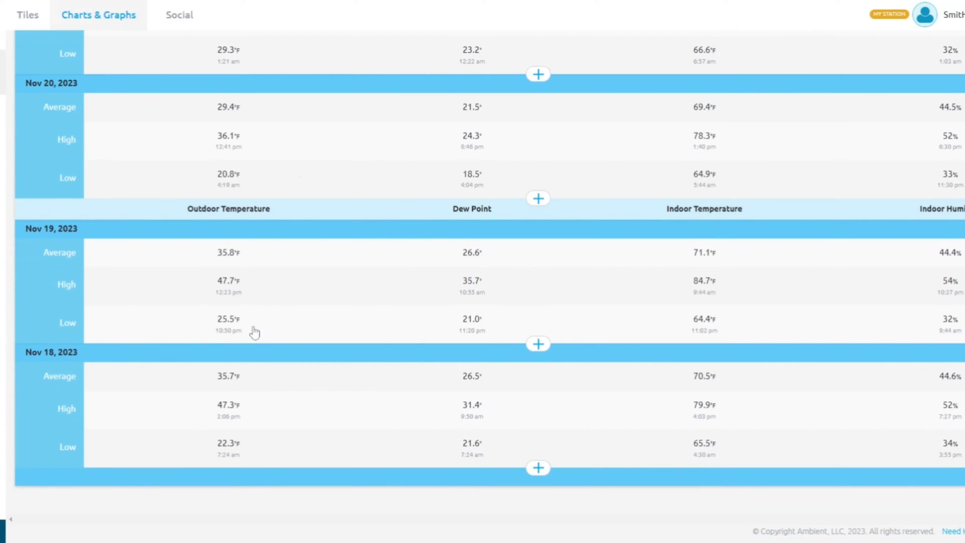
{"action": "scroll", "coordinate": [233, 257], "scroll_direction": "up", "scroll_amount": 4}
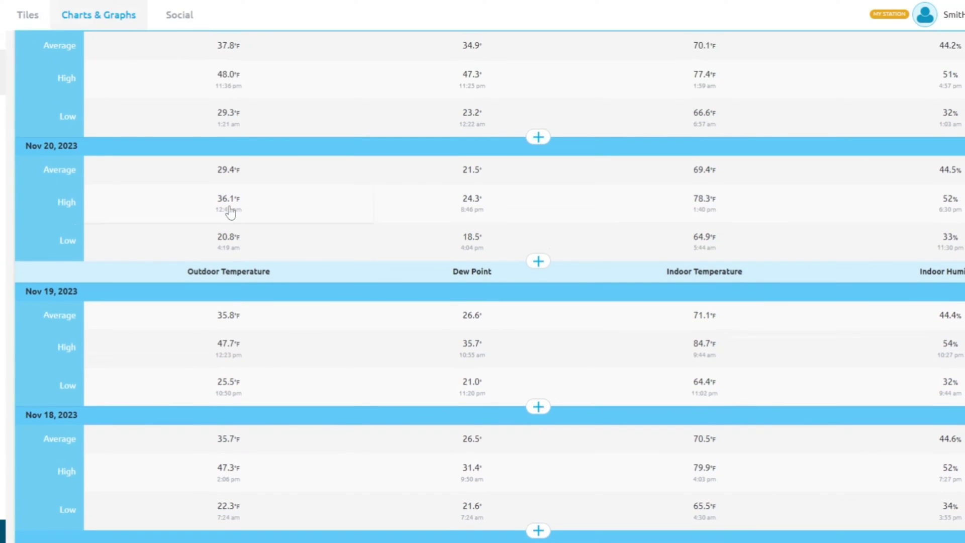
{"action": "scroll", "coordinate": [233, 315], "scroll_direction": "up", "scroll_amount": 20}
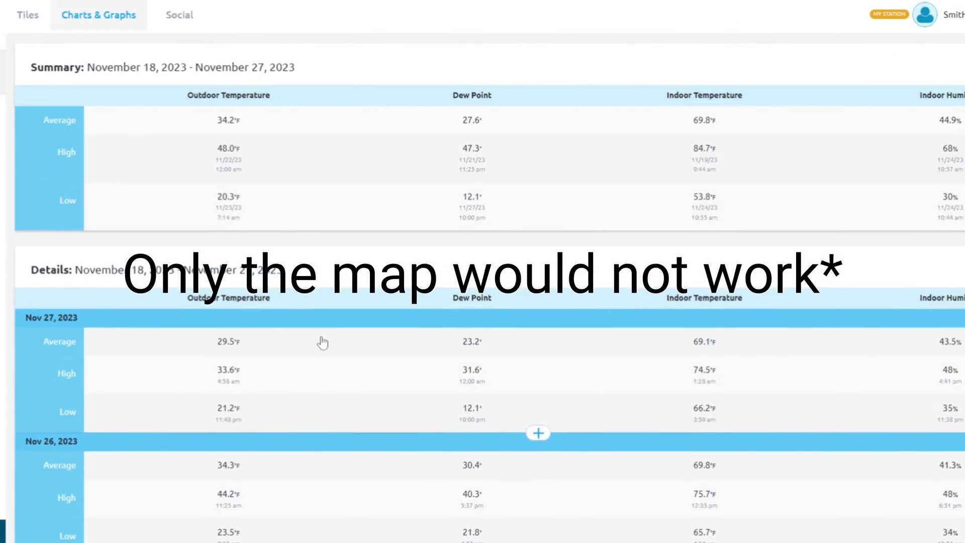
{"action": "scroll", "coordinate": [276, 281], "scroll_direction": "down", "scroll_amount": 6}
{"action": "scroll", "coordinate": [276, 281], "scroll_direction": "down", "scroll_amount": 1}
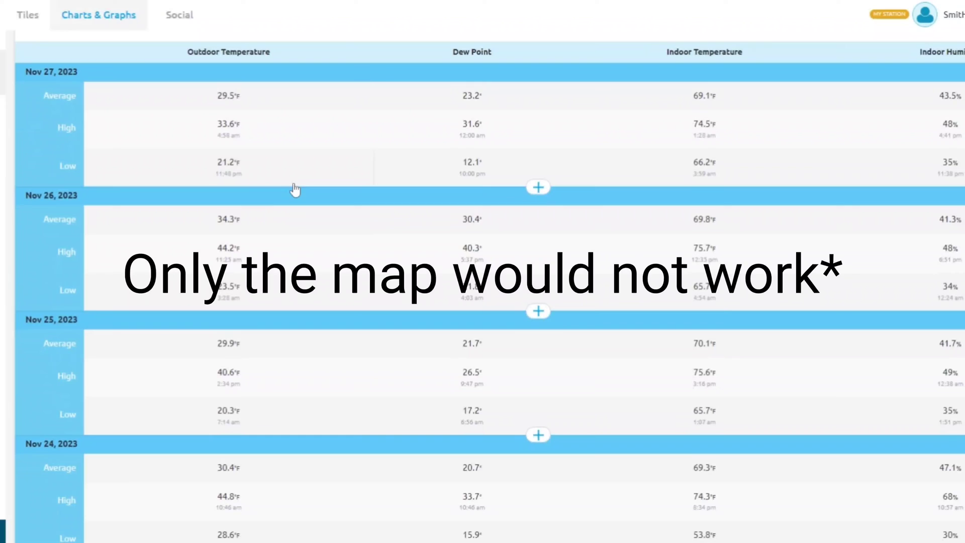
{"action": "scroll", "coordinate": [296, 349], "scroll_direction": "down", "scroll_amount": 1}
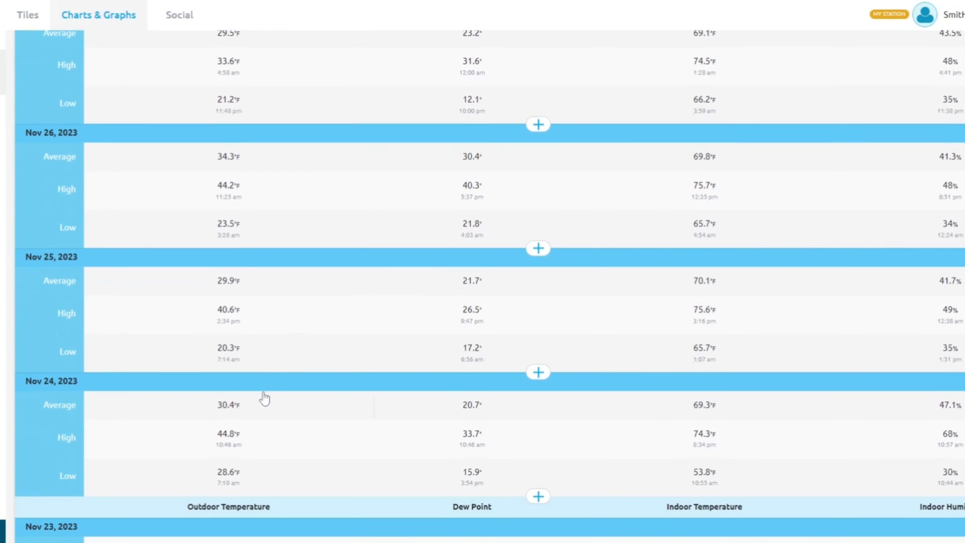
{"action": "scroll", "coordinate": [264, 398], "scroll_direction": "down", "scroll_amount": 4}
{"action": "scroll", "coordinate": [307, 369], "scroll_direction": "up", "scroll_amount": 3}
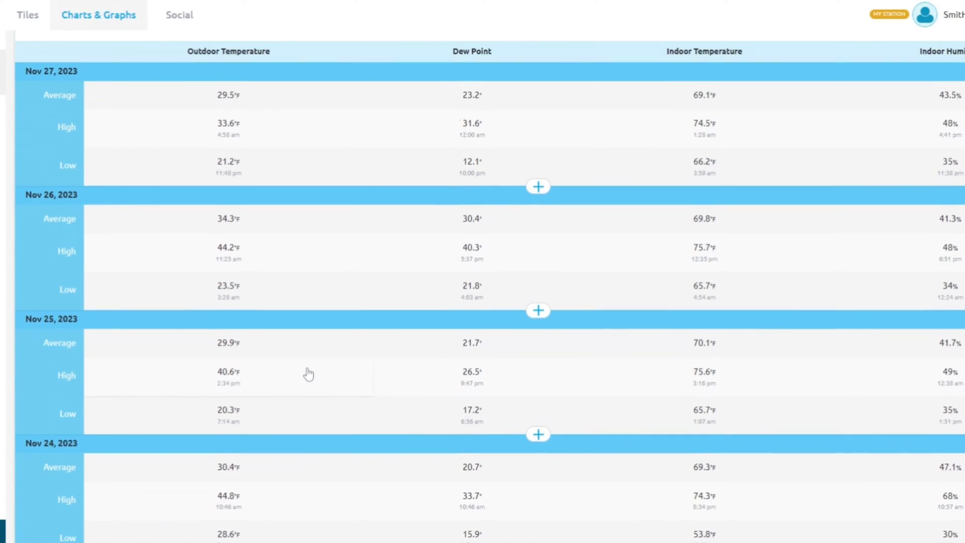
{"action": "scroll", "coordinate": [308, 373], "scroll_direction": "up", "scroll_amount": 2}
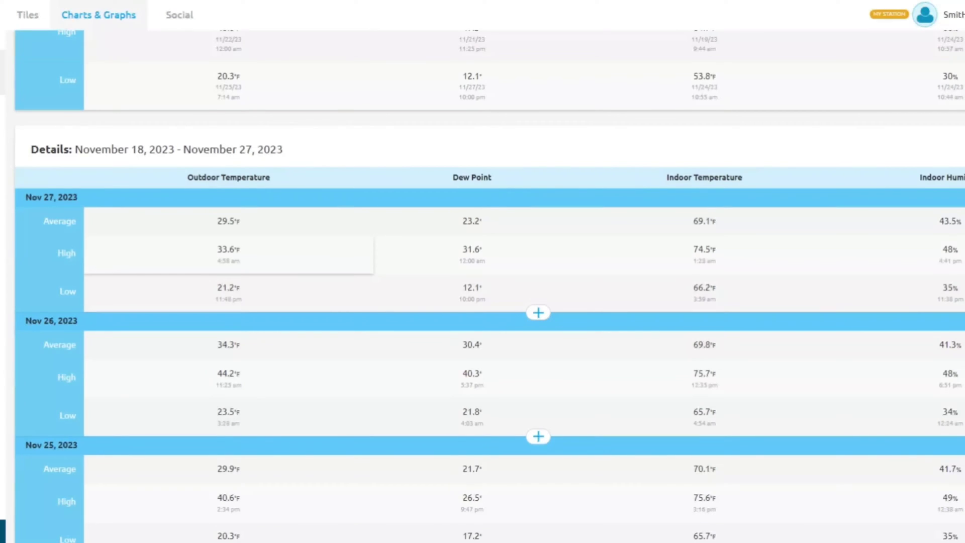
{"action": "scroll", "coordinate": [231, 266], "scroll_direction": "down", "scroll_amount": 2}
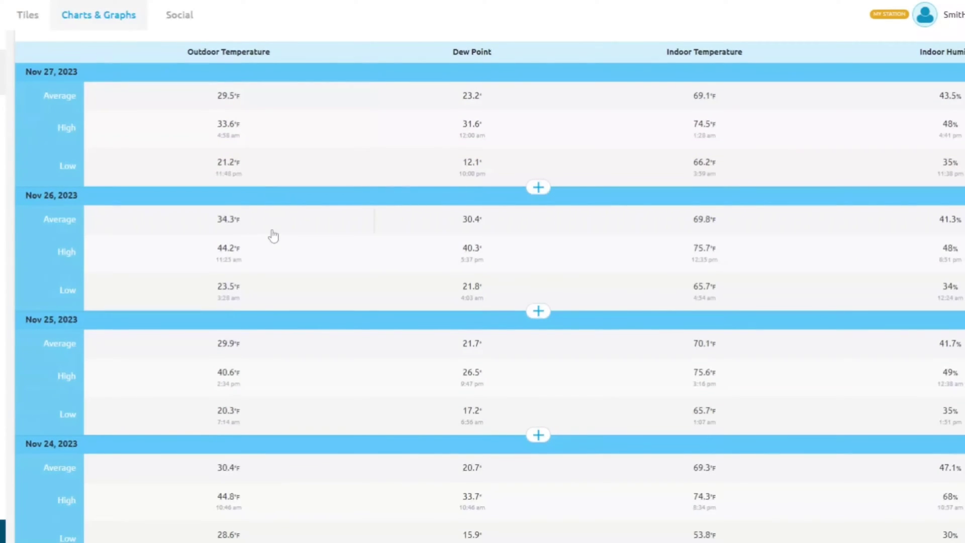
{"action": "scroll", "coordinate": [290, 242], "scroll_direction": "down", "scroll_amount": 10}
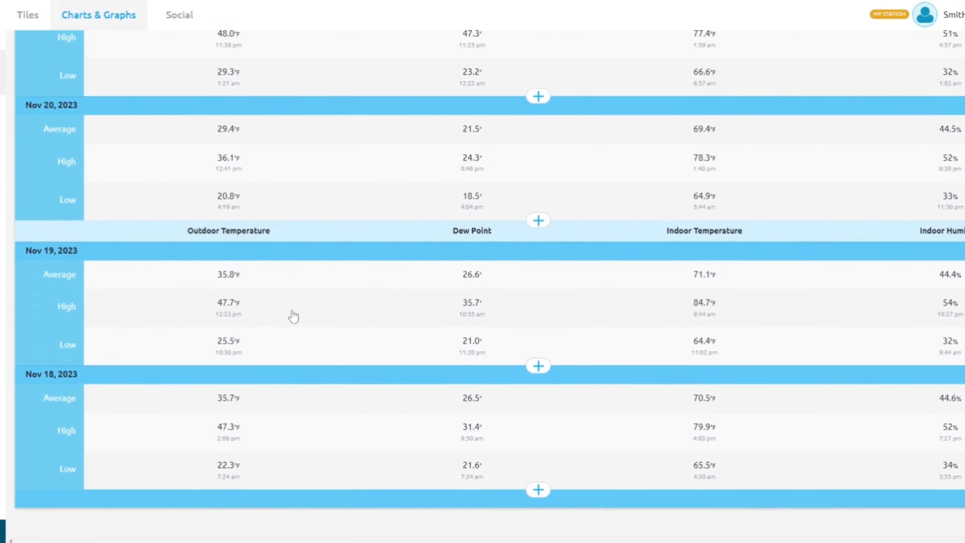
{"action": "scroll", "coordinate": [290, 310], "scroll_direction": "up", "scroll_amount": 10}
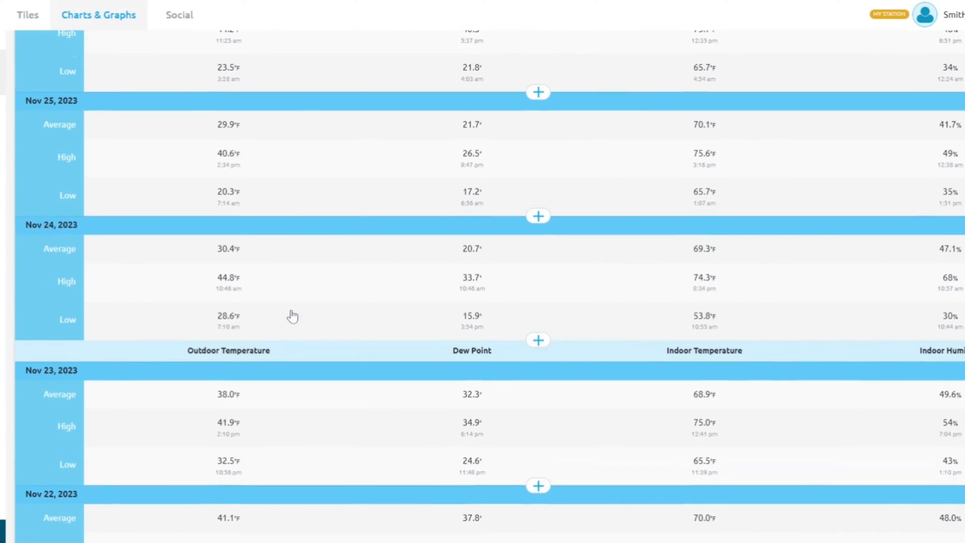
{"action": "scroll", "coordinate": [293, 315], "scroll_direction": "down", "scroll_amount": 5}
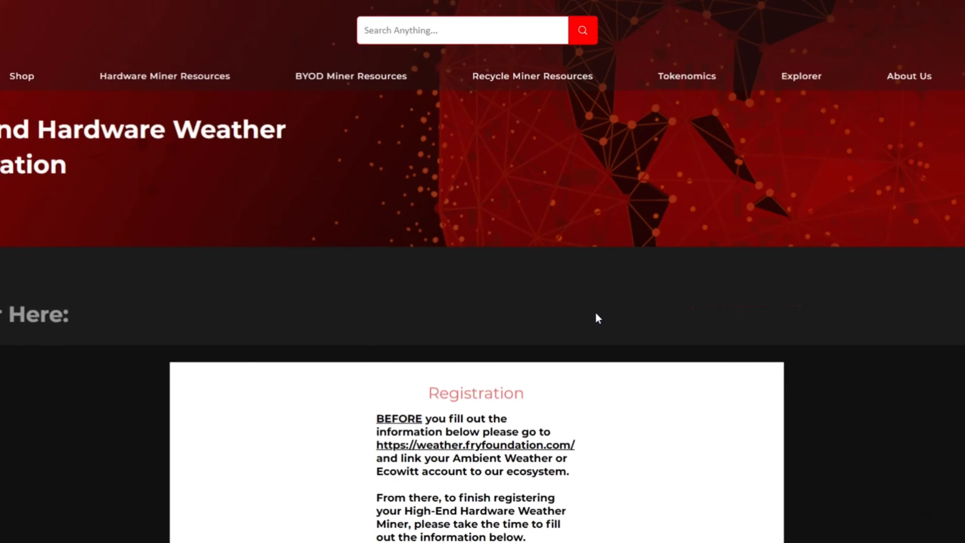
Review the instructions and required fields of the High-End Hardware Weather Miner registration form.
{"action": "scroll", "coordinate": [596, 316], "scroll_direction": "down", "scroll_amount": 3}
{"action": "scroll", "coordinate": [596, 314], "scroll_direction": "down", "scroll_amount": 6}
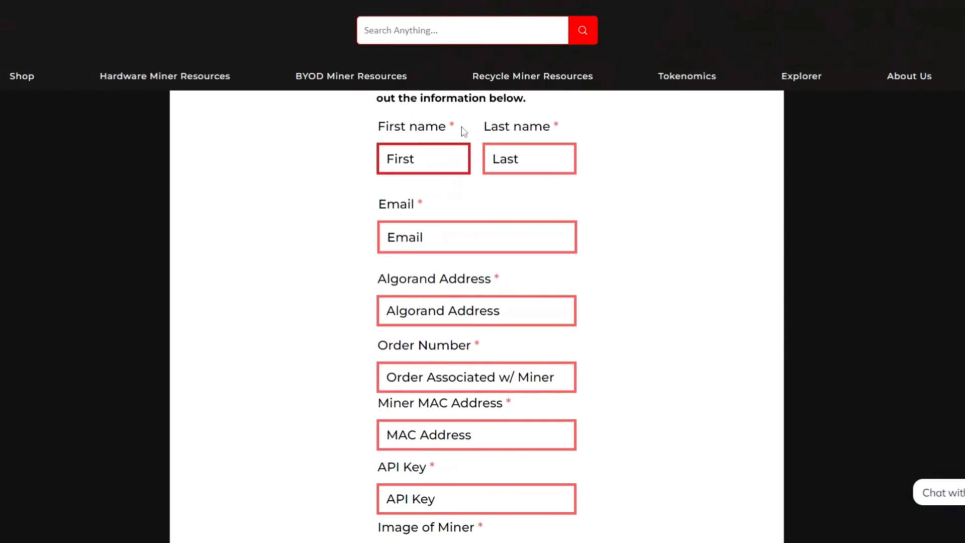
{"action": "scroll", "coordinate": [515, 216], "scroll_direction": "down", "scroll_amount": 2}
{"action": "scroll", "coordinate": [514, 216], "scroll_direction": "down", "scroll_amount": 1}
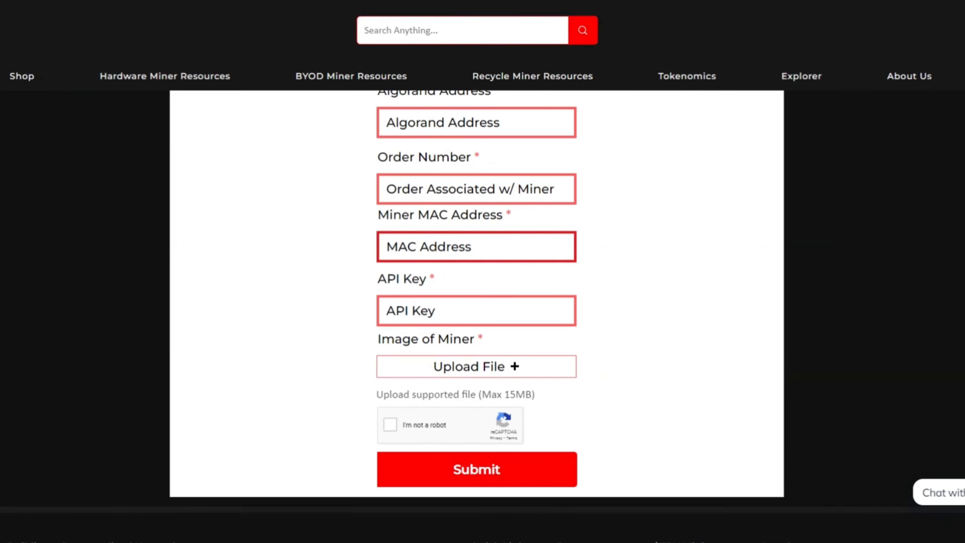
{"action": "scroll", "coordinate": [477, 247], "scroll_direction": "down", "scroll_amount": 1}
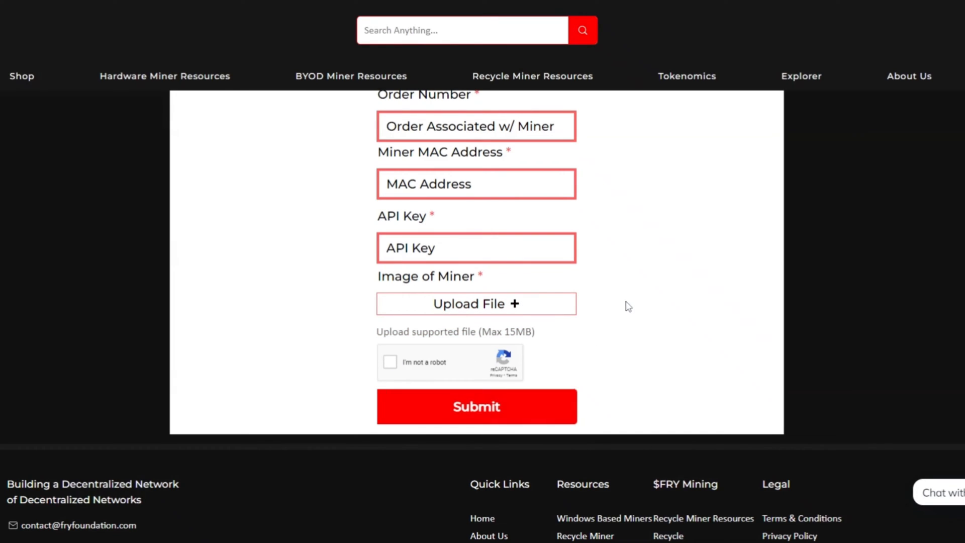
{"action": "scroll", "coordinate": [648, 285], "scroll_direction": "up", "scroll_amount": 10}
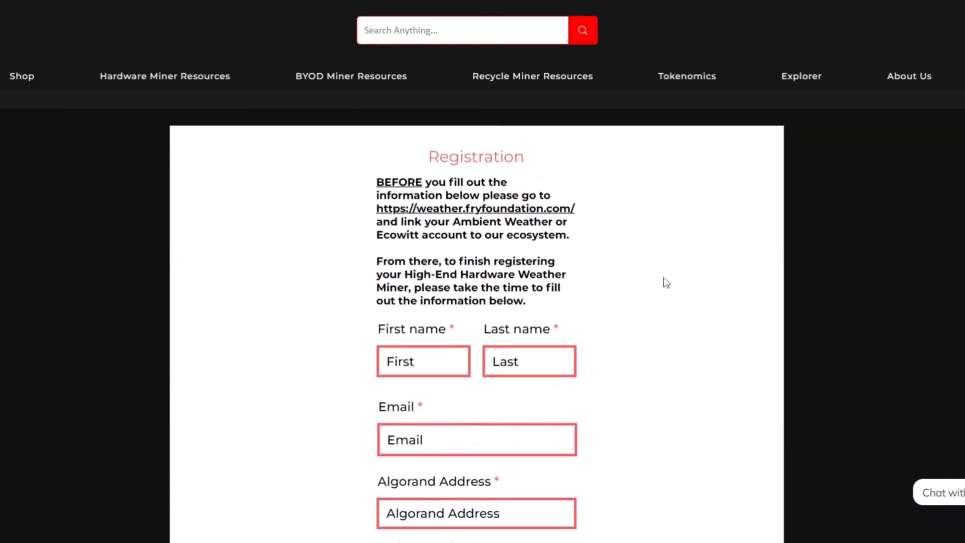
{"action": "scroll", "coordinate": [593, 189], "scroll_direction": "up", "scroll_amount": 3}
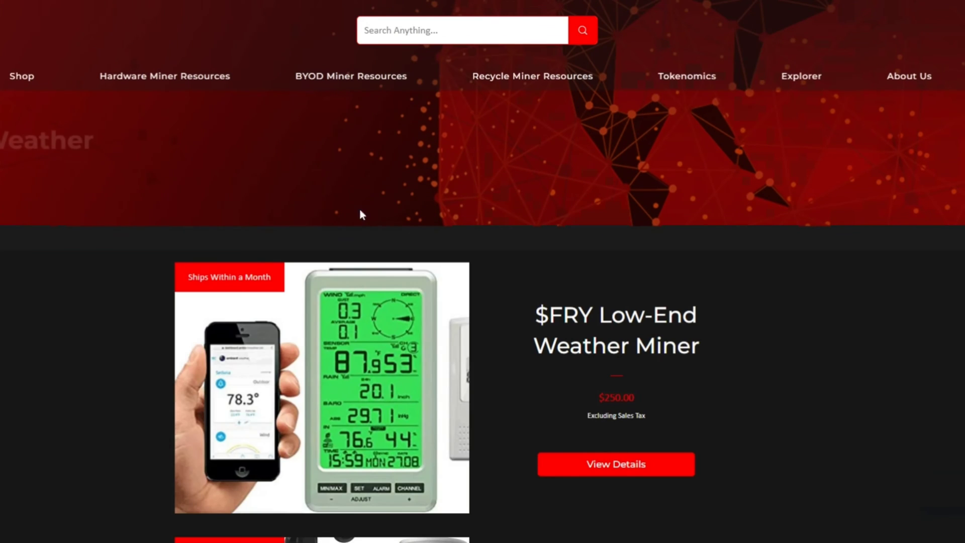
Look through the shop listings for the low-end and high-end weather miners and the indoor and outdoor satellite miners.
{"action": "scroll", "coordinate": [543, 280], "scroll_direction": "down", "scroll_amount": 3}
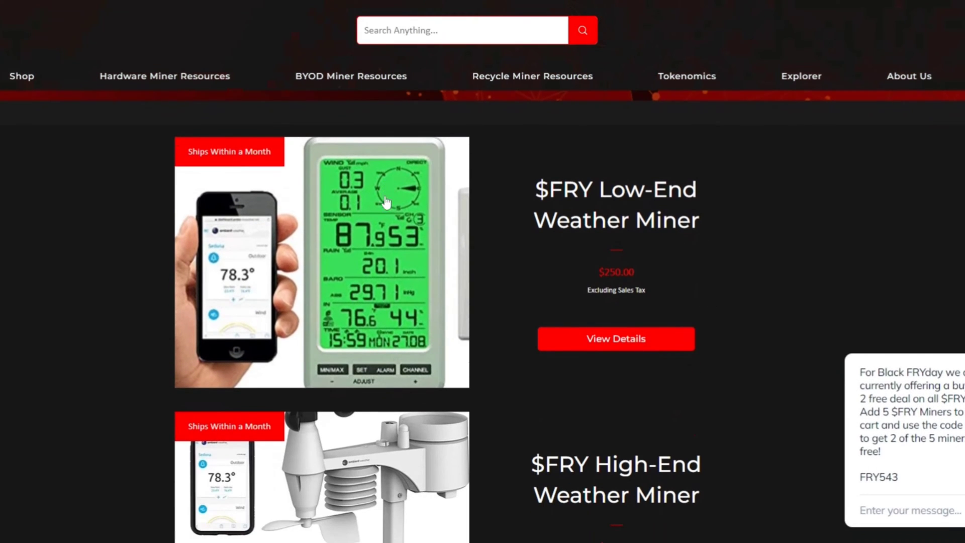
{"action": "scroll", "coordinate": [743, 284], "scroll_direction": "down", "scroll_amount": 5}
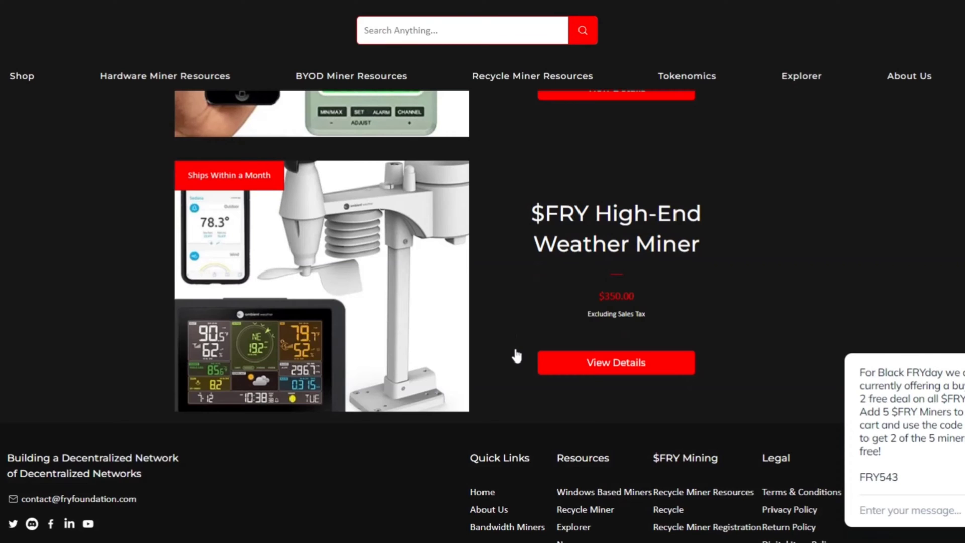
{"action": "scroll", "coordinate": [516, 356], "scroll_direction": "down", "scroll_amount": 2}
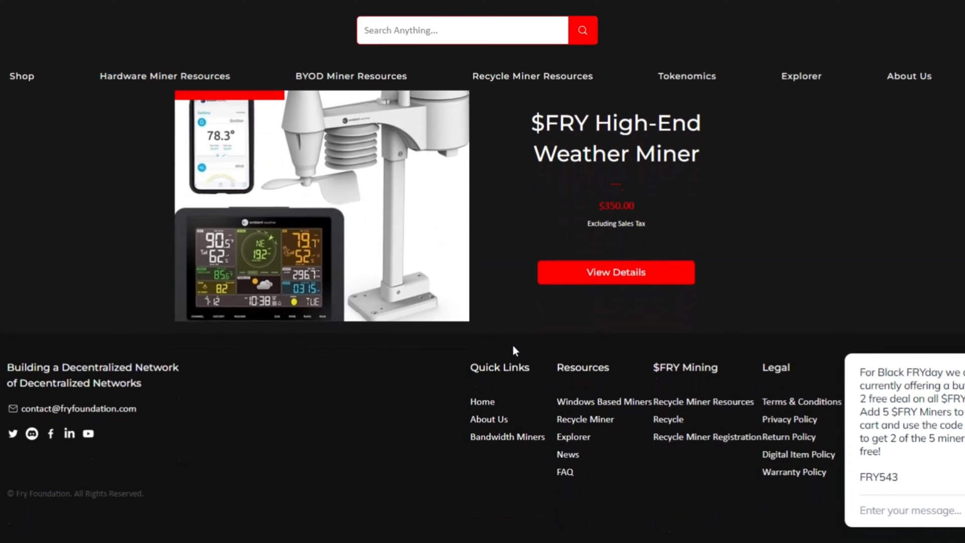
{"action": "scroll", "coordinate": [513, 352], "scroll_direction": "up", "scroll_amount": 1}
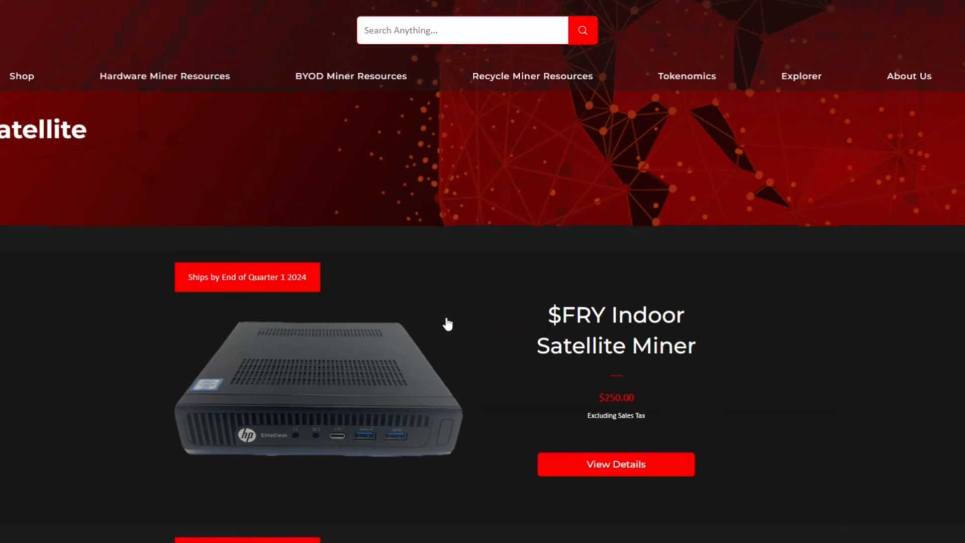
{"action": "scroll", "coordinate": [445, 323], "scroll_direction": "down", "scroll_amount": 3}
{"action": "scroll", "coordinate": [358, 242], "scroll_direction": "down", "scroll_amount": 3}
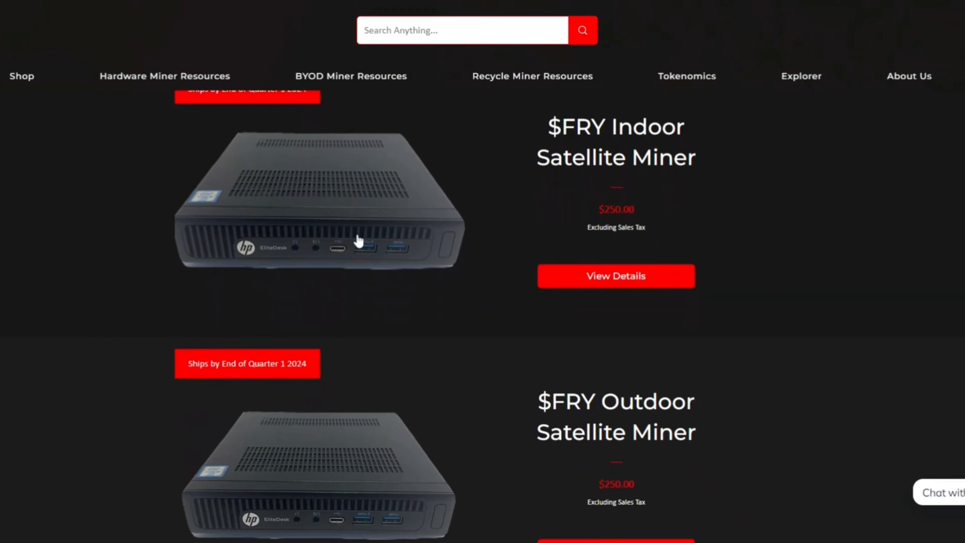
{"action": "scroll", "coordinate": [371, 261], "scroll_direction": "down", "scroll_amount": 2}
{"action": "scroll", "coordinate": [372, 260], "scroll_direction": "down", "scroll_amount": 1}
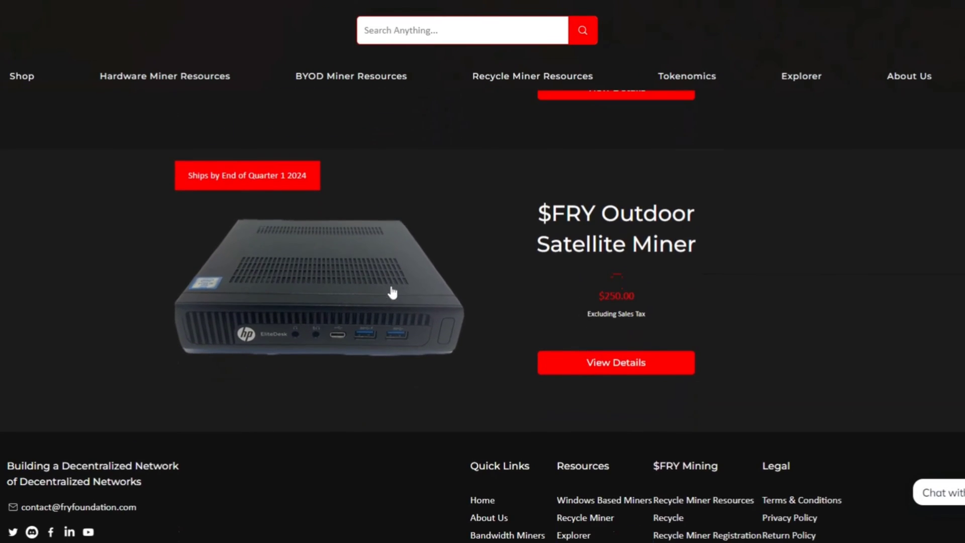
{"action": "scroll", "coordinate": [391, 291], "scroll_direction": "up", "scroll_amount": 7}
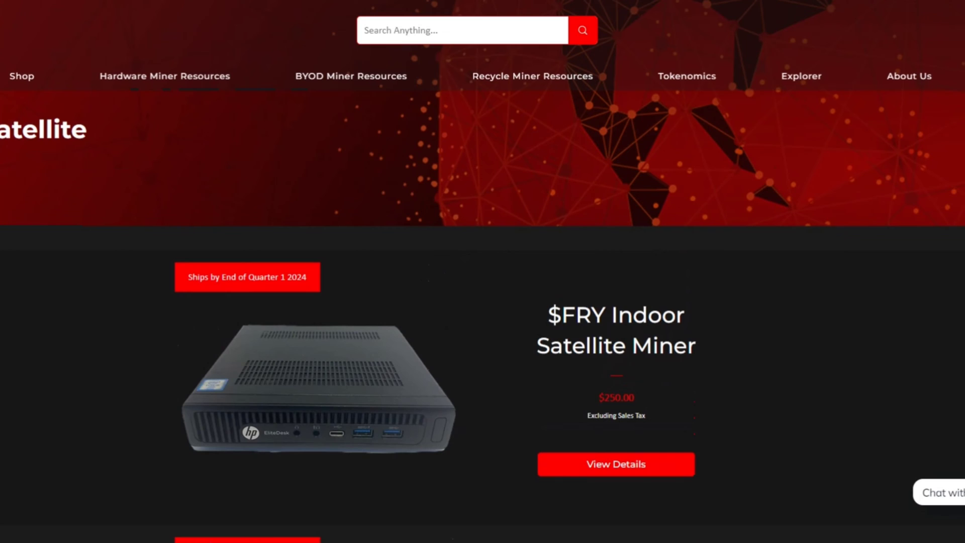
Browse the shop listings for the indoor and outdoor wildlife camera and sky camera miners.
{"action": "scroll", "coordinate": [430, 350], "scroll_direction": "down", "scroll_amount": 15}
{"action": "scroll", "coordinate": [430, 350], "scroll_direction": "down", "scroll_amount": 1}
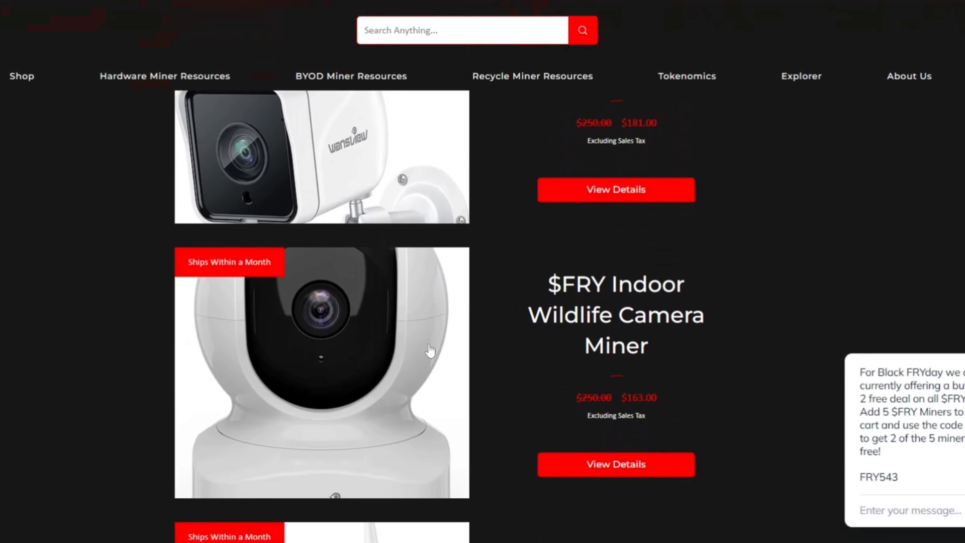
{"action": "scroll", "coordinate": [429, 351], "scroll_direction": "down", "scroll_amount": 8}
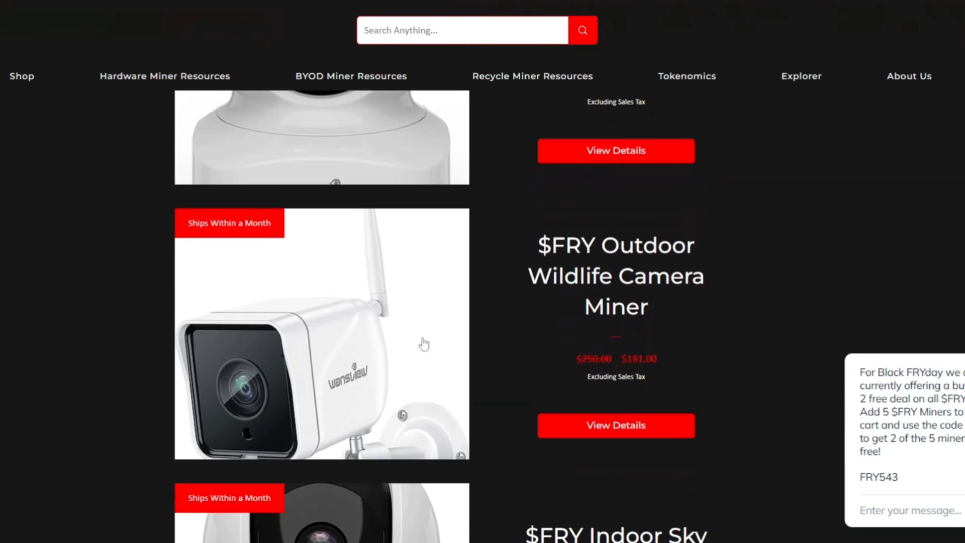
{"action": "scroll", "coordinate": [423, 344], "scroll_direction": "down", "scroll_amount": 5}
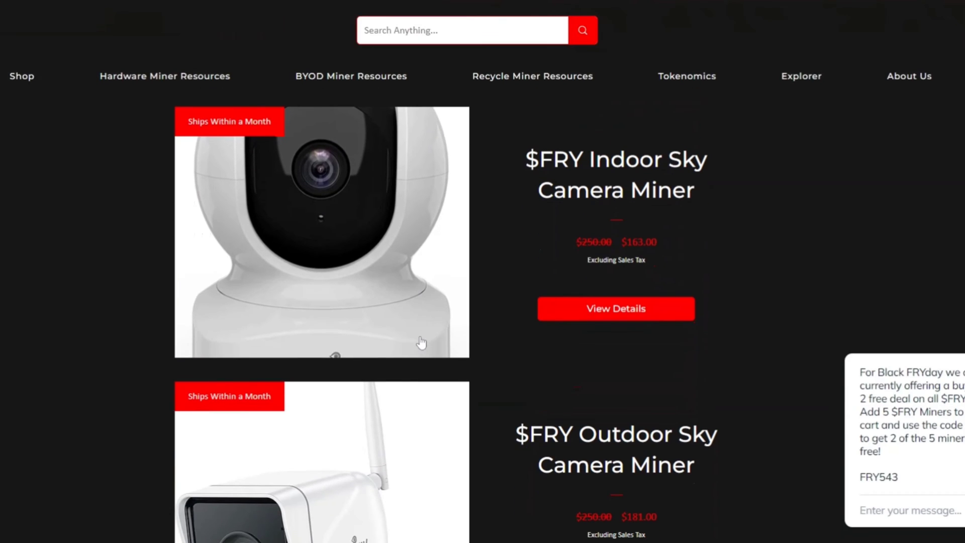
{"action": "scroll", "coordinate": [451, 321], "scroll_direction": "up", "scroll_amount": 1}
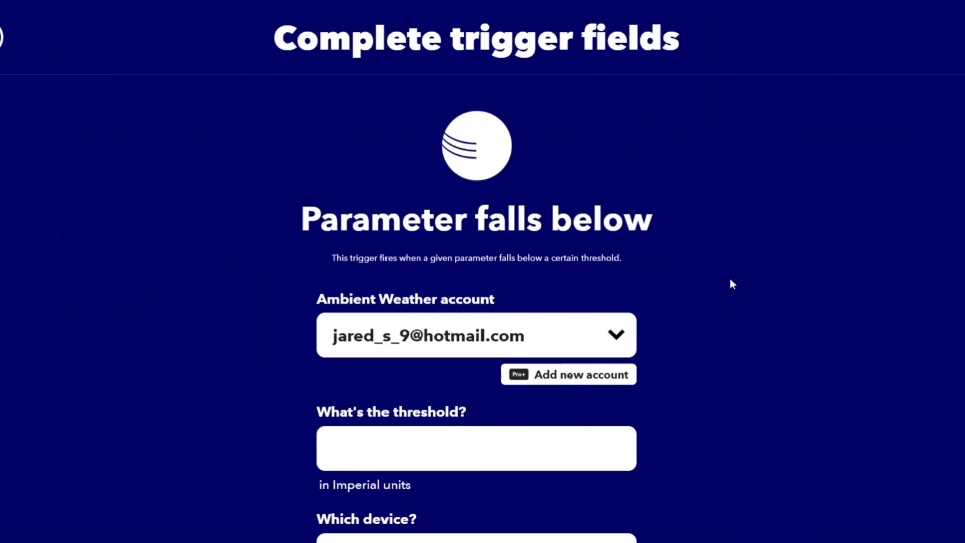
Create the Parameter falls below trigger for the weather station with a threshold of 68 and Indoor Temperature as the parameter.
{"action": "scroll", "coordinate": [732, 284], "scroll_direction": "down", "scroll_amount": 4}
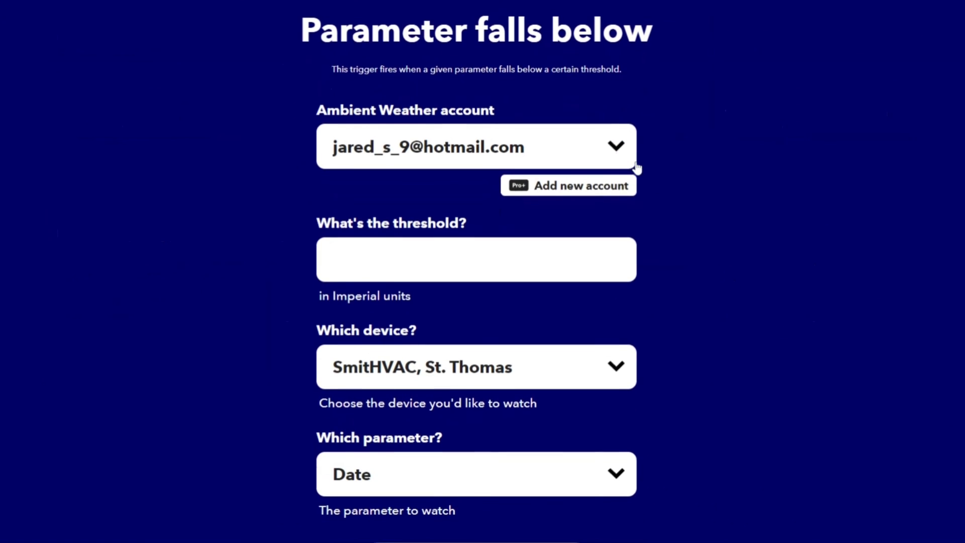
{"action": "scroll", "coordinate": [637, 168], "scroll_direction": "down", "scroll_amount": 2}
{"action": "left_click", "coordinate": [332, 164]}
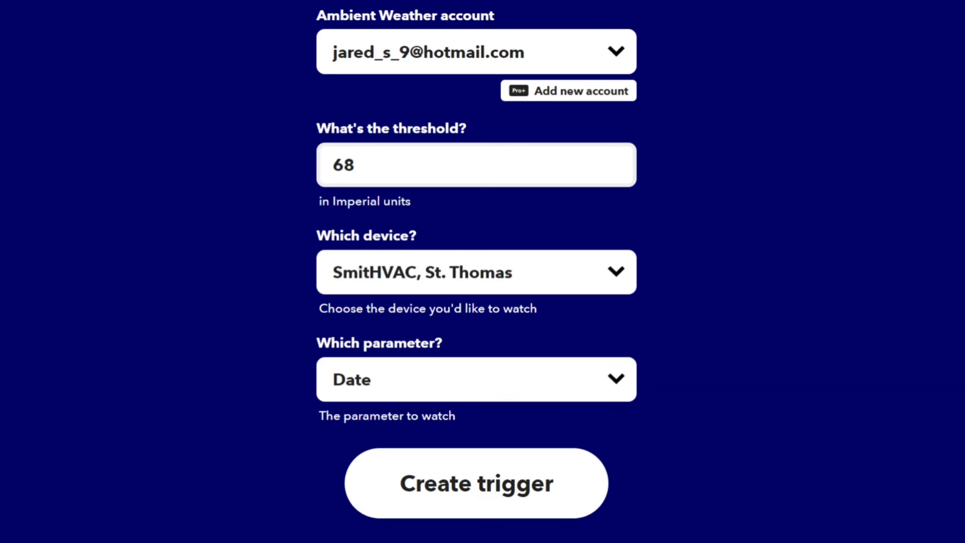
{"action": "left_click", "coordinate": [627, 275]}
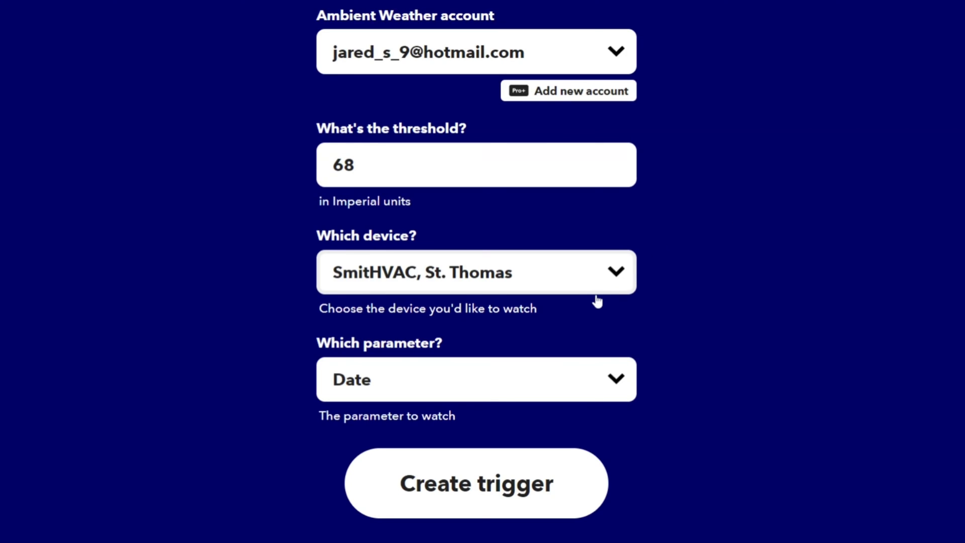
{"action": "left_click", "coordinate": [617, 386]}
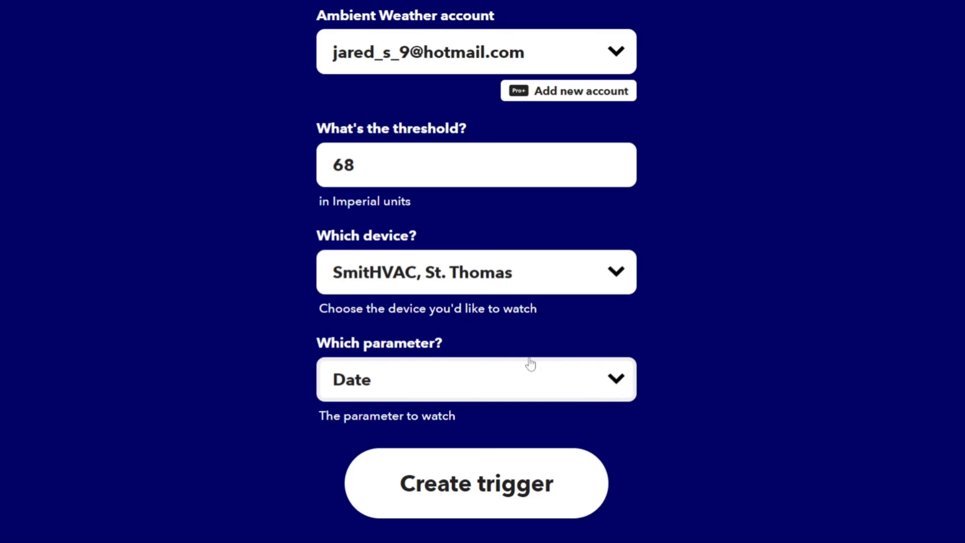
{"action": "left_click", "coordinate": [440, 248]}
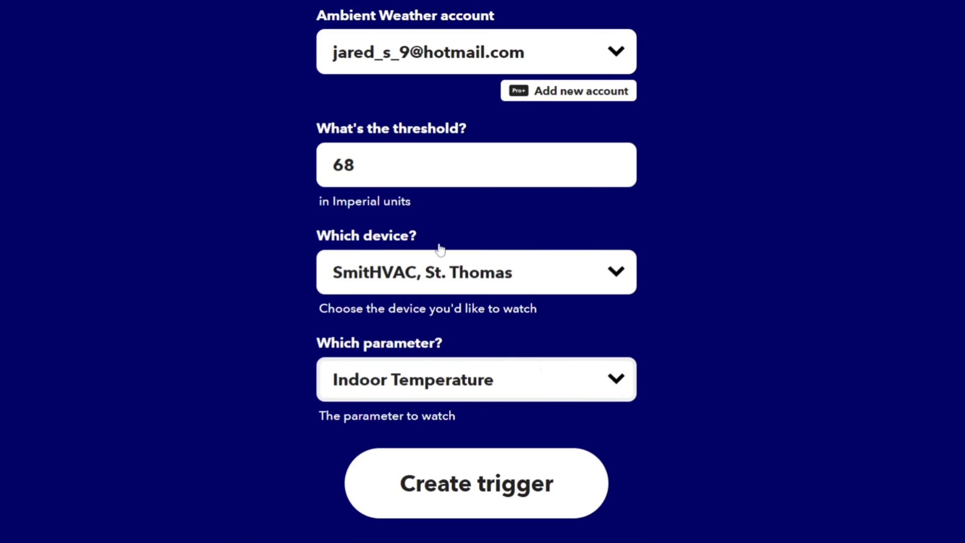
{"action": "left_click", "coordinate": [491, 496]}
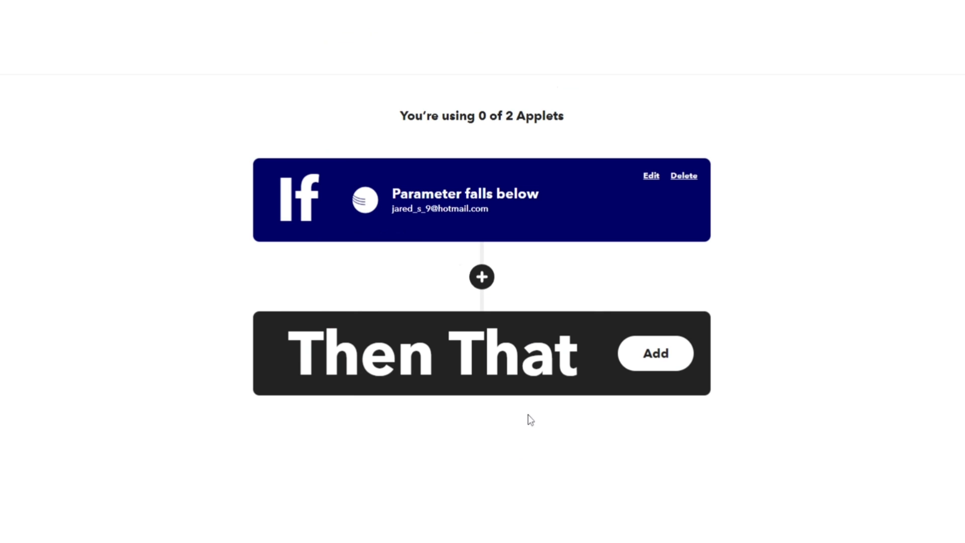
Start adding the applet's action, search the services for "ac", and look through the air-conditioning results.
{"action": "left_click", "coordinate": [638, 352]}
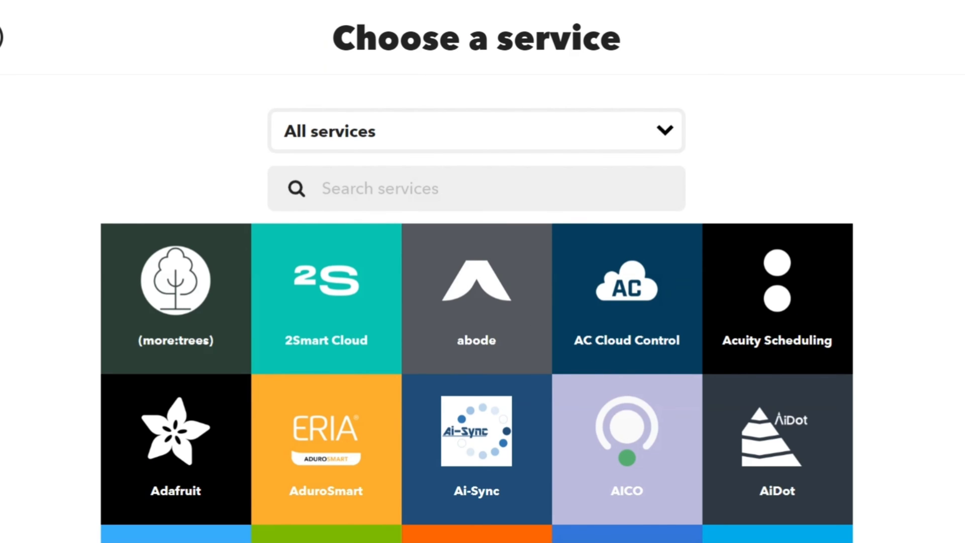
{"action": "left_click", "coordinate": [352, 189]}
{"action": "type", "text": "ac"}
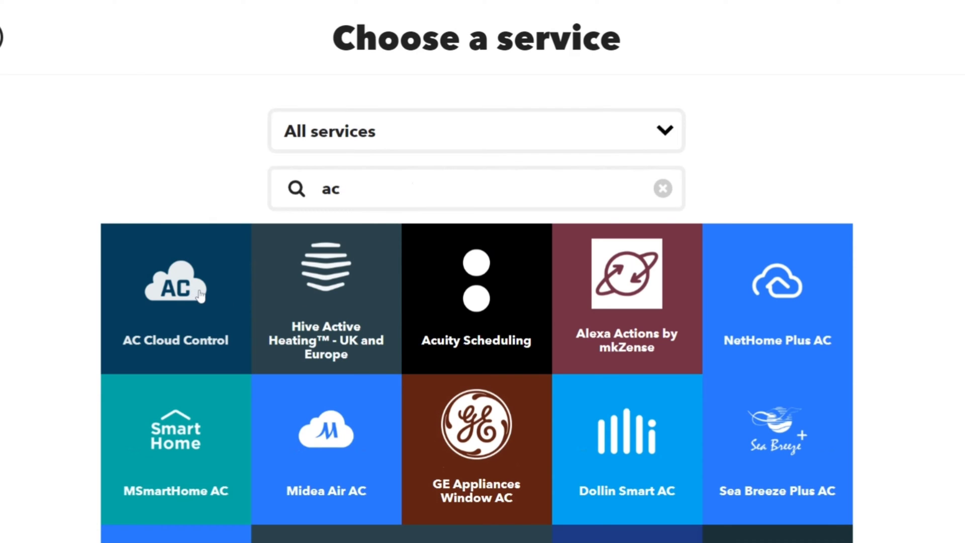
{"action": "scroll", "coordinate": [298, 346], "scroll_direction": "down", "scroll_amount": 1}
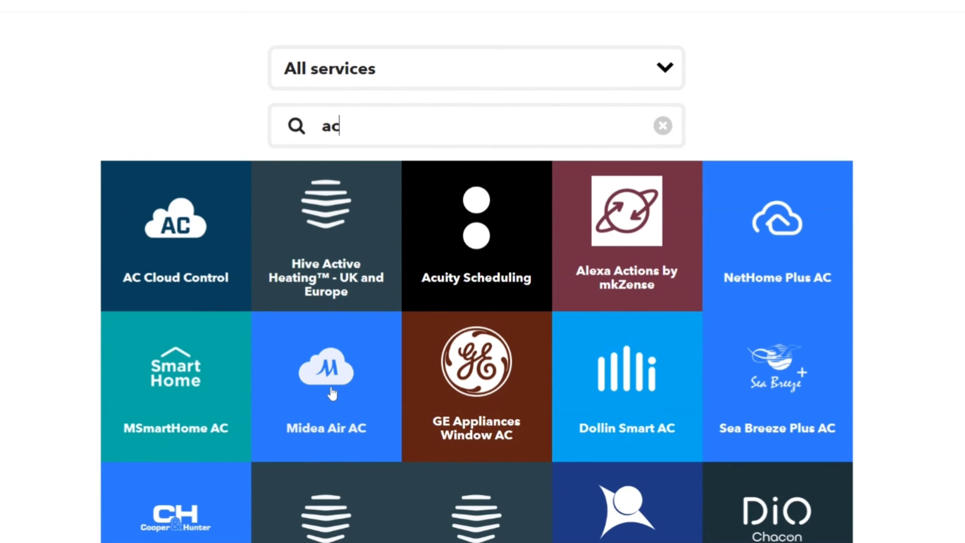
{"action": "scroll", "coordinate": [332, 393], "scroll_direction": "down", "scroll_amount": 1}
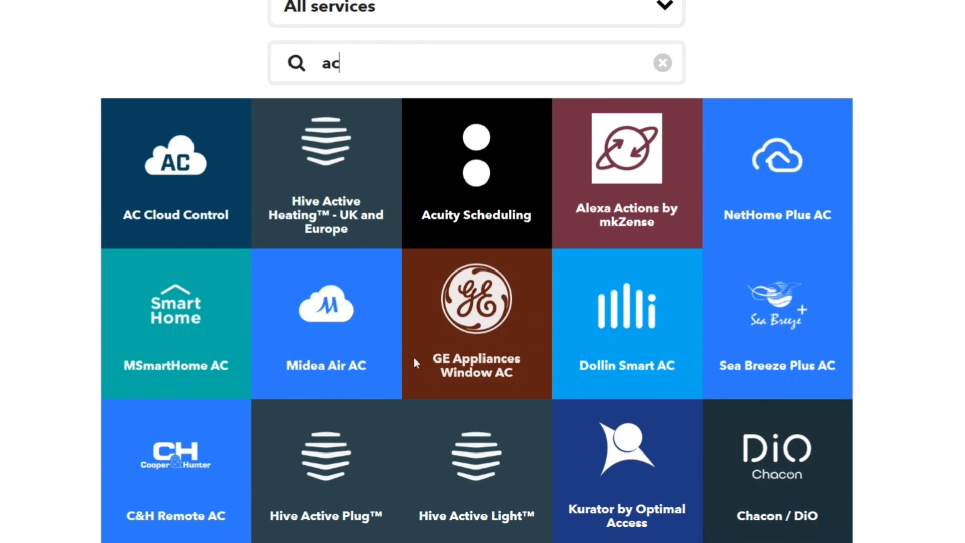
{"action": "scroll", "coordinate": [653, 355], "scroll_direction": "down", "scroll_amount": 1}
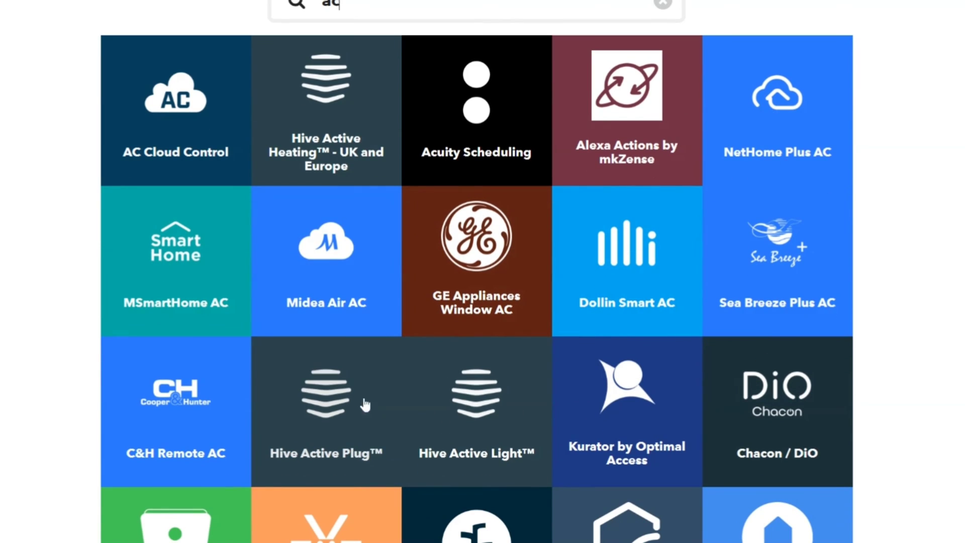
{"action": "scroll", "coordinate": [301, 415], "scroll_direction": "down", "scroll_amount": 1}
{"action": "scroll", "coordinate": [330, 415], "scroll_direction": "up", "scroll_amount": 2}
{"action": "scroll", "coordinate": [330, 415], "scroll_direction": "up", "scroll_amount": 3}
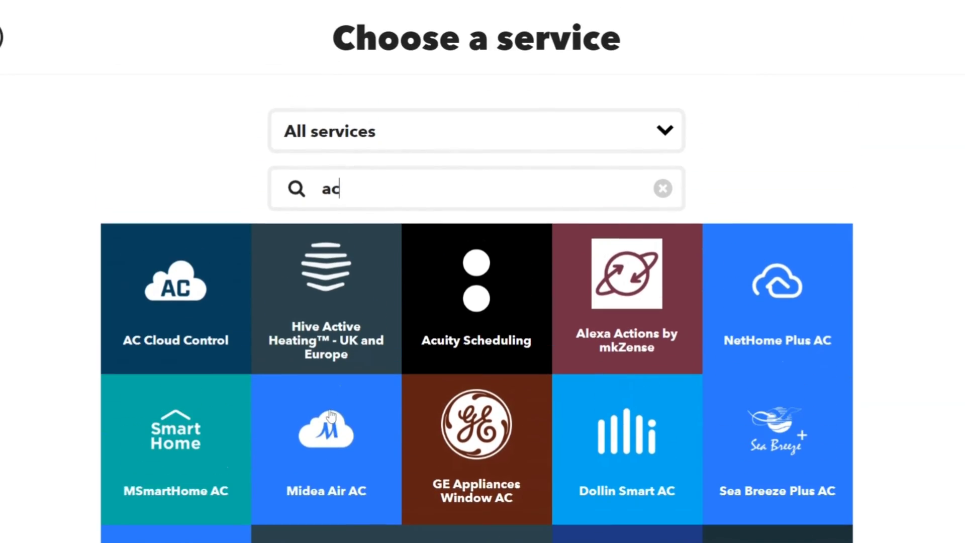
Search the services for "mide", choose Midea Air Dehumidifier with its Turn on/off the dehumidifier action, and start connecting the service.
{"action": "key", "text": "BackSpace"}
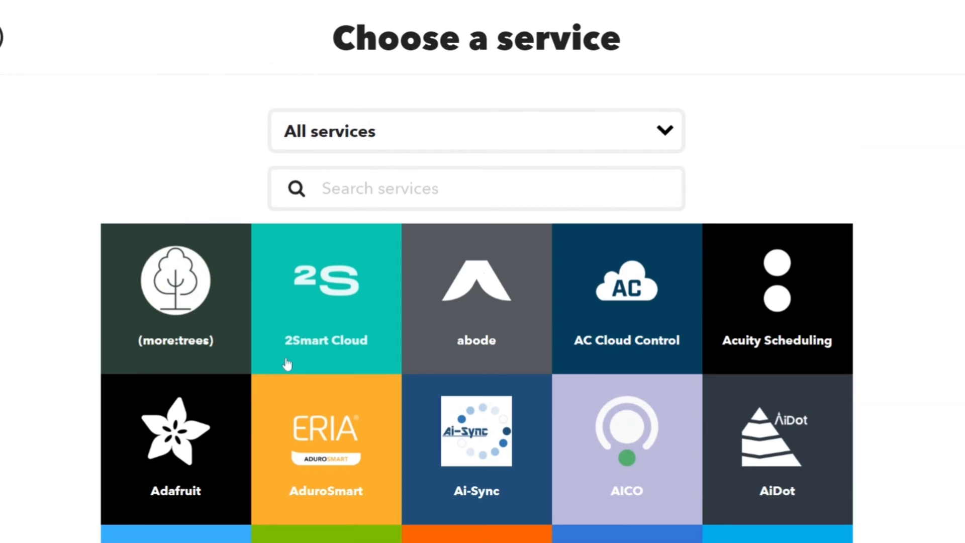
{"action": "left_click", "coordinate": [11, 115]}
{"action": "left_click", "coordinate": [377, 189]}
{"action": "type", "text": "mid"}
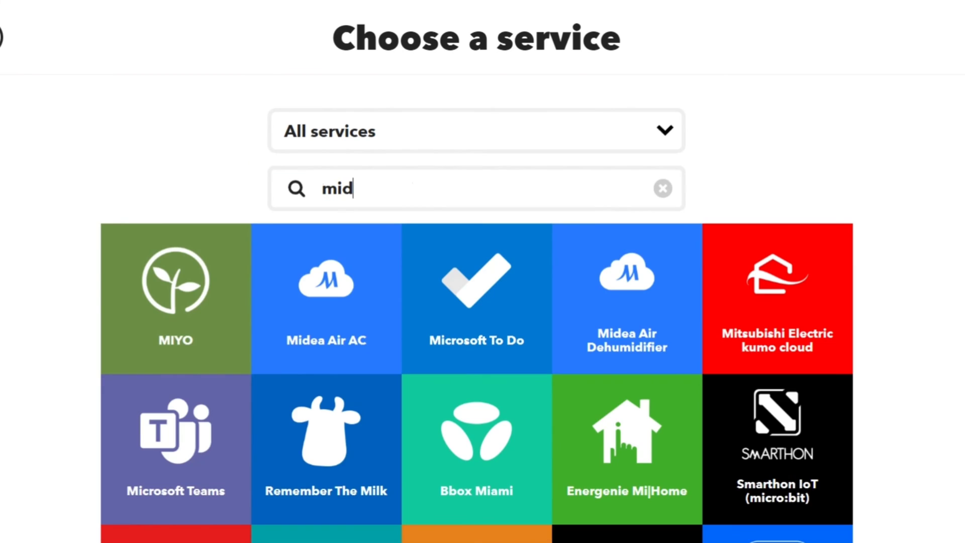
{"action": "type", "text": "e"}
{"action": "left_click", "coordinate": [556, 304]}
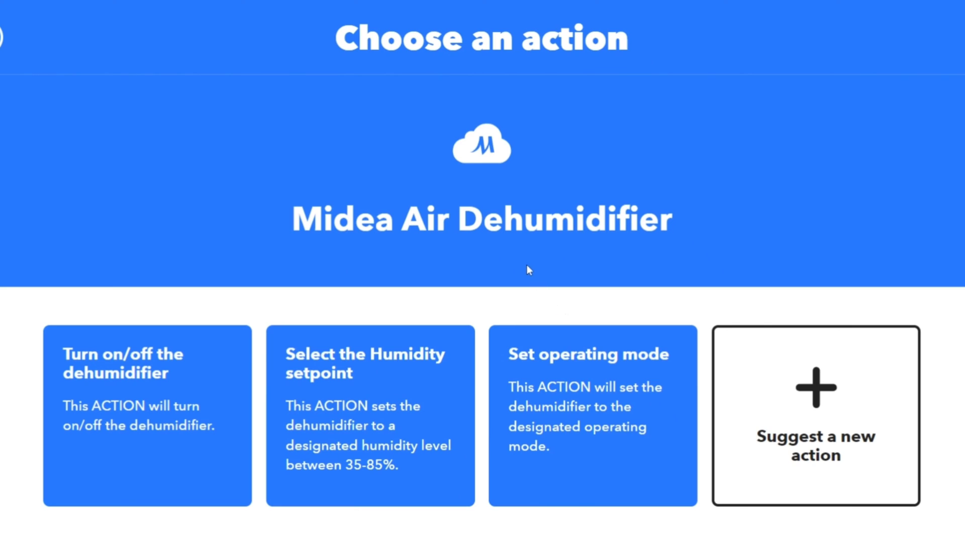
{"action": "left_click", "coordinate": [137, 387]}
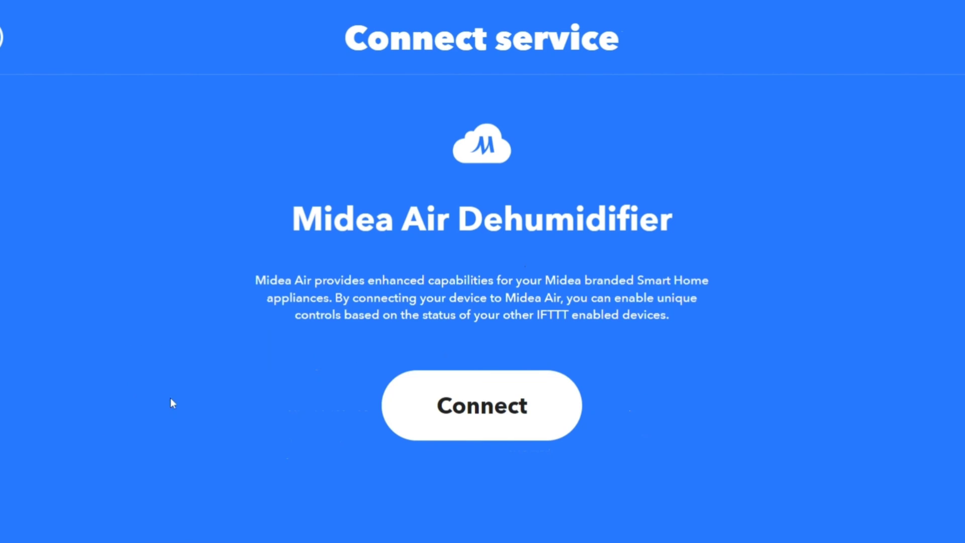
{"action": "left_click", "coordinate": [522, 405]}
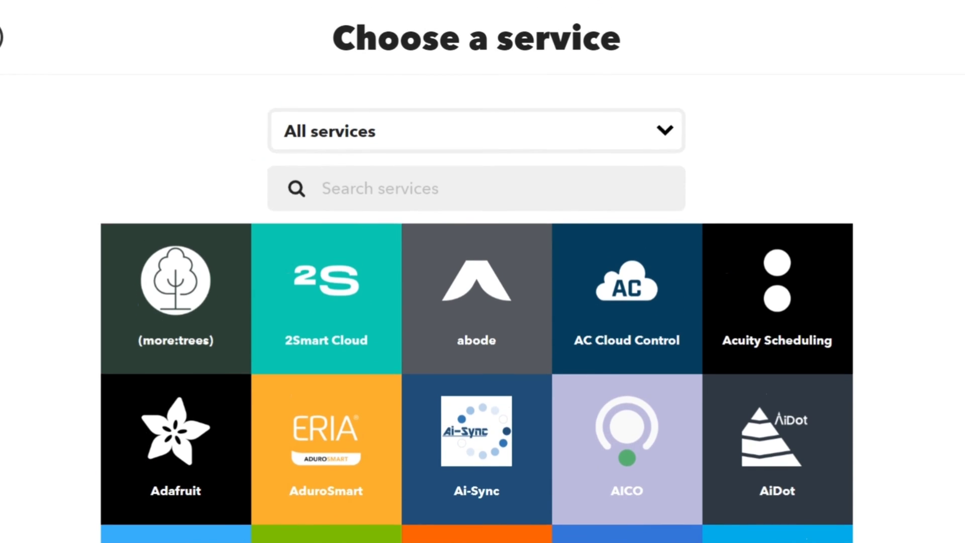
Return to the applet and edit the Parameter falls below trigger to a threshold of 55 with Indoor Humidity as the parameter.
{"action": "left_click", "coordinate": [2, 37]}
{"action": "left_click", "coordinate": [491, 222]}
{"action": "scroll", "coordinate": [495, 271], "scroll_direction": "down", "scroll_amount": 5}
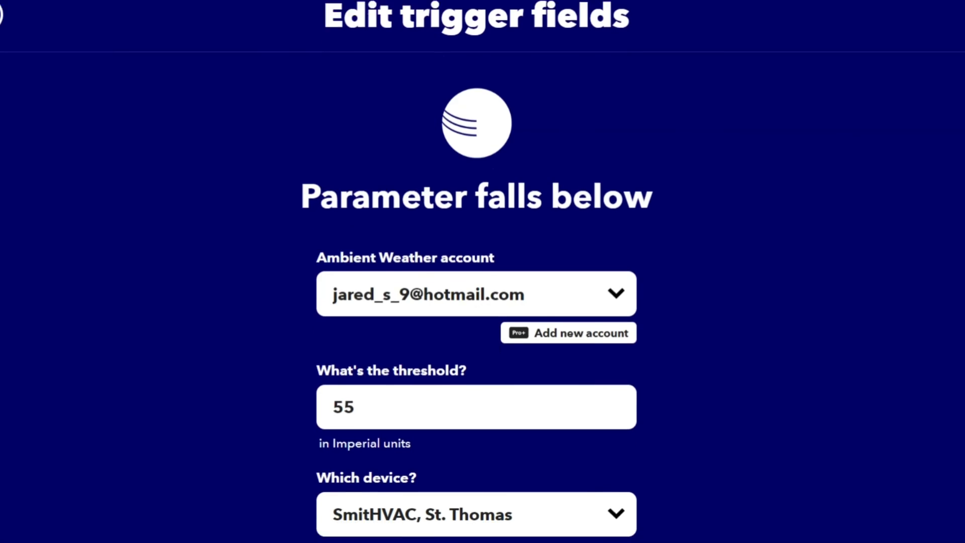
{"action": "left_click", "coordinate": [488, 466]}
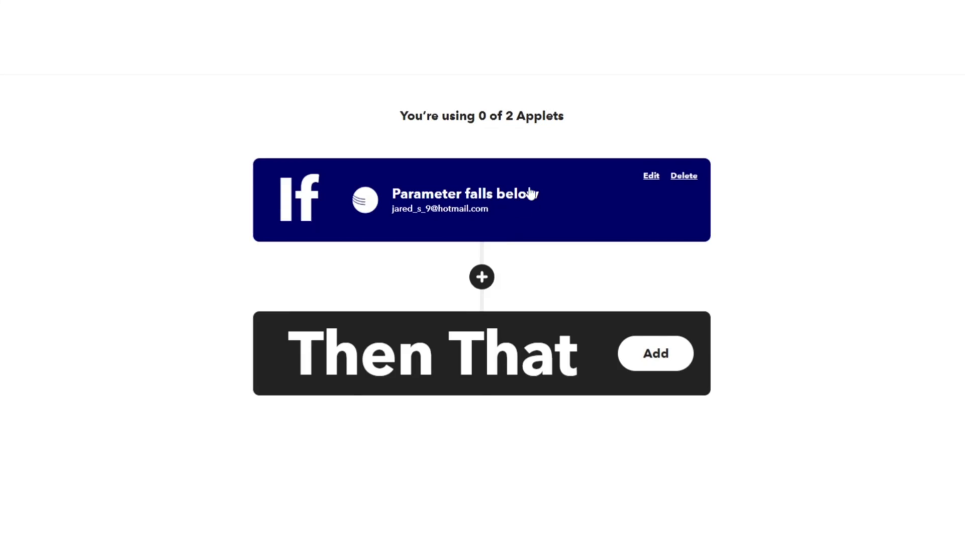
{"action": "left_click", "coordinate": [531, 194]}
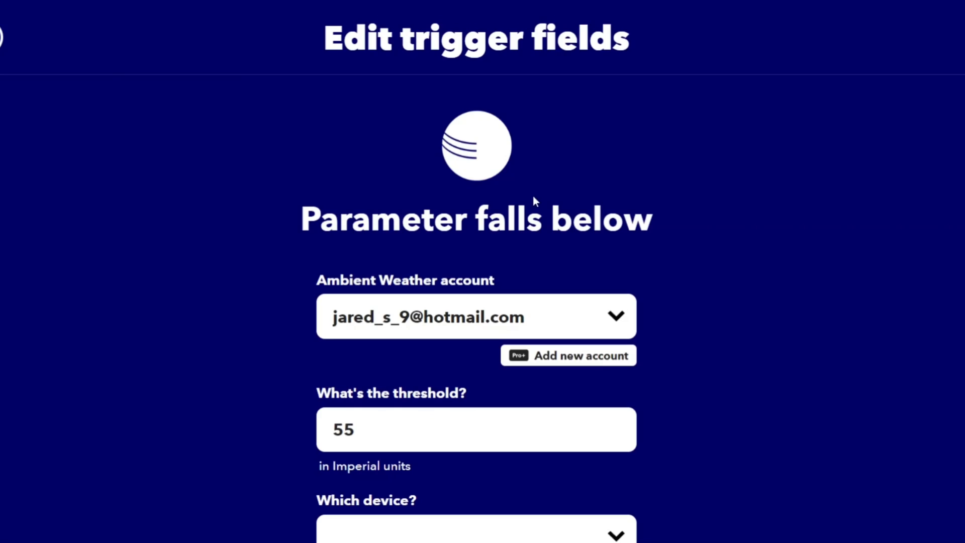
{"action": "scroll", "coordinate": [554, 287], "scroll_direction": "down", "scroll_amount": 5}
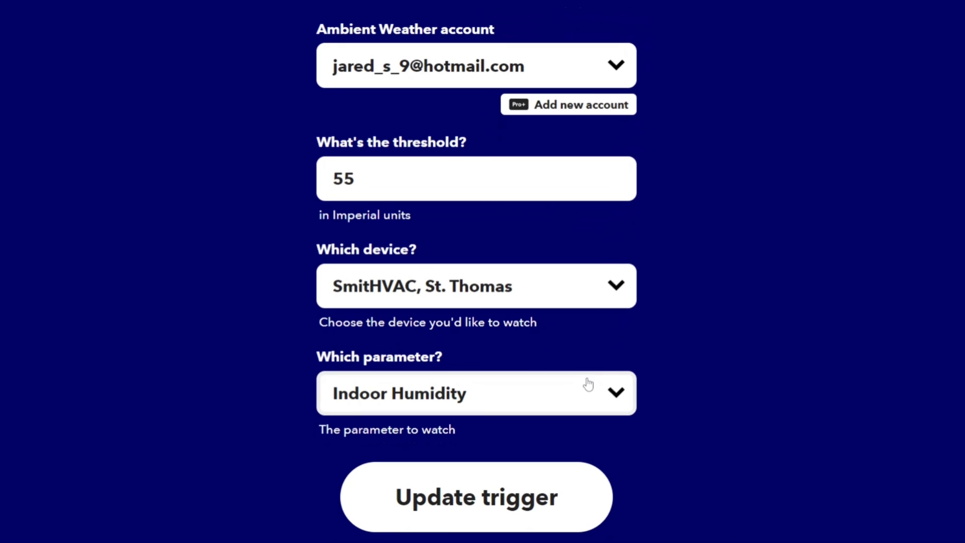